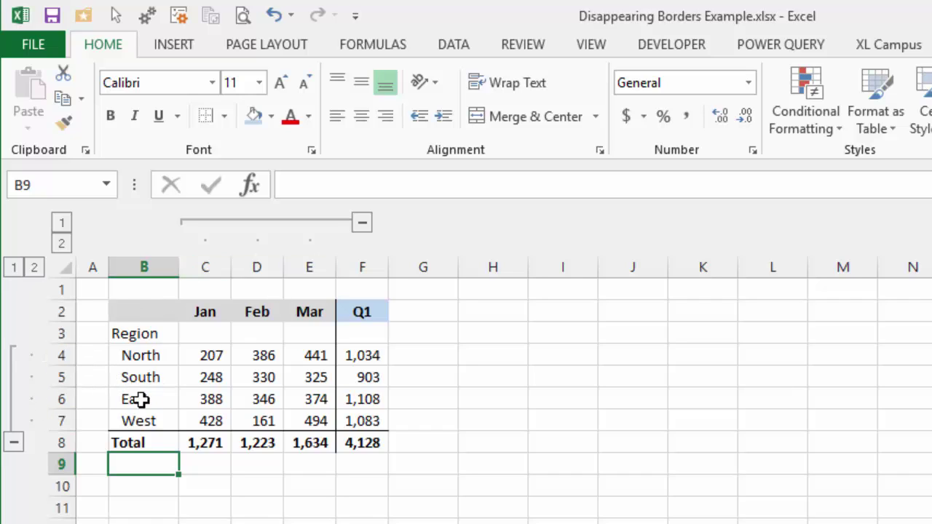
# - Collapse and re-expand the region rows and the Q1 month columns to check how the table's borders behave
pyautogui.click(16, 443)
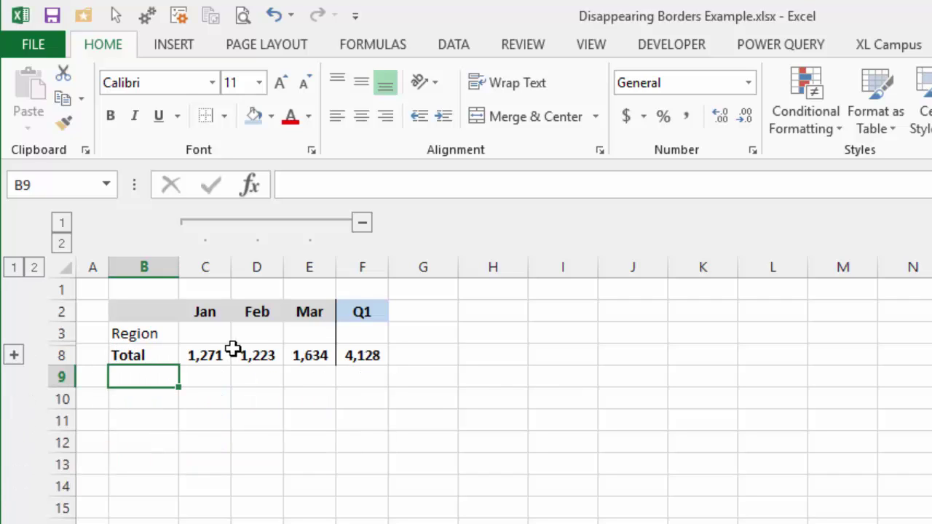
pyautogui.click(14, 356)
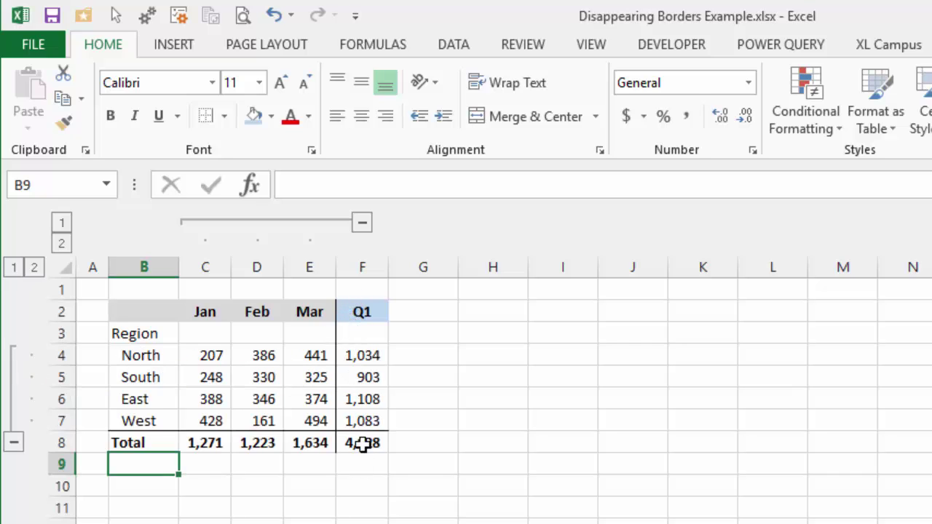
pyautogui.click(361, 222)
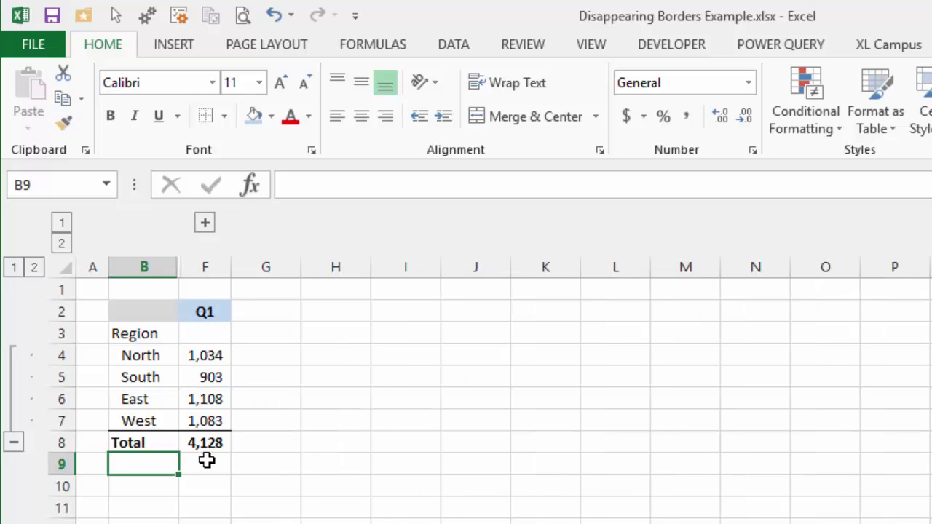
pyautogui.click(205, 224)
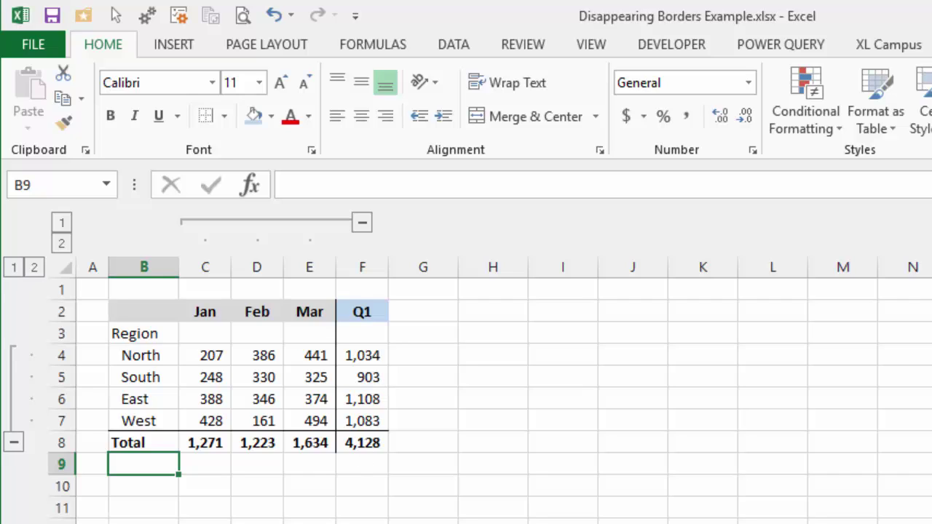
# - Add a bottom border to the West row, B7:F7, and check it by collapsing and re-expanding the region rows
pyautogui.click(361, 521)
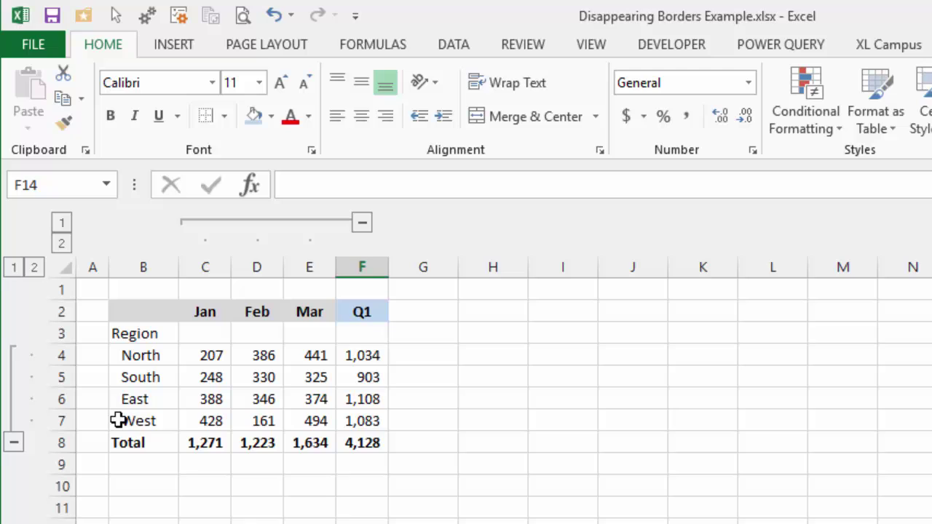
pyautogui.moveTo(121, 420); pyautogui.dragTo(366, 417)
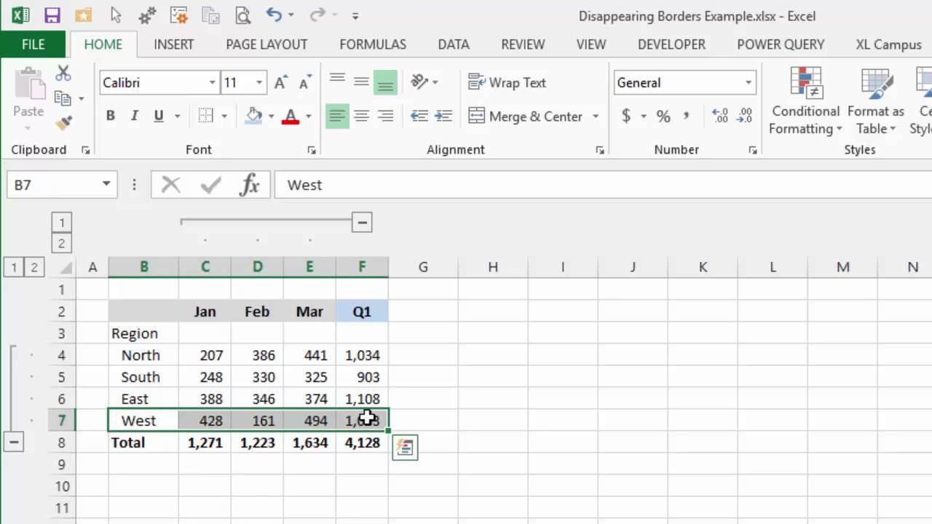
pyautogui.click(225, 118)
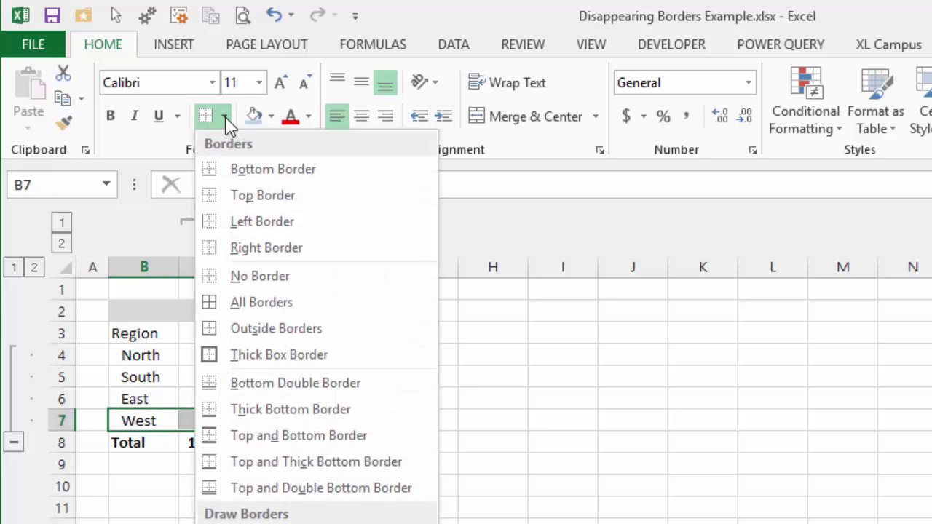
pyautogui.click(253, 175)
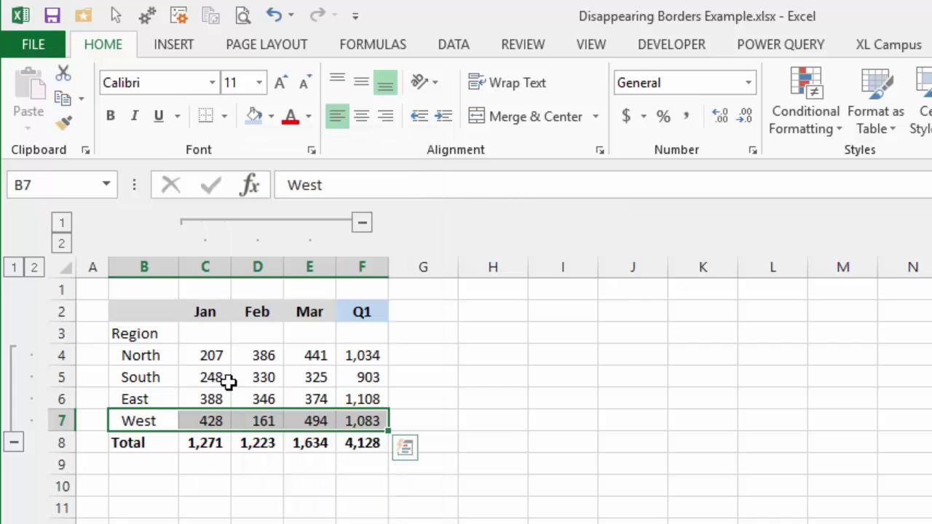
pyautogui.click(172, 469)
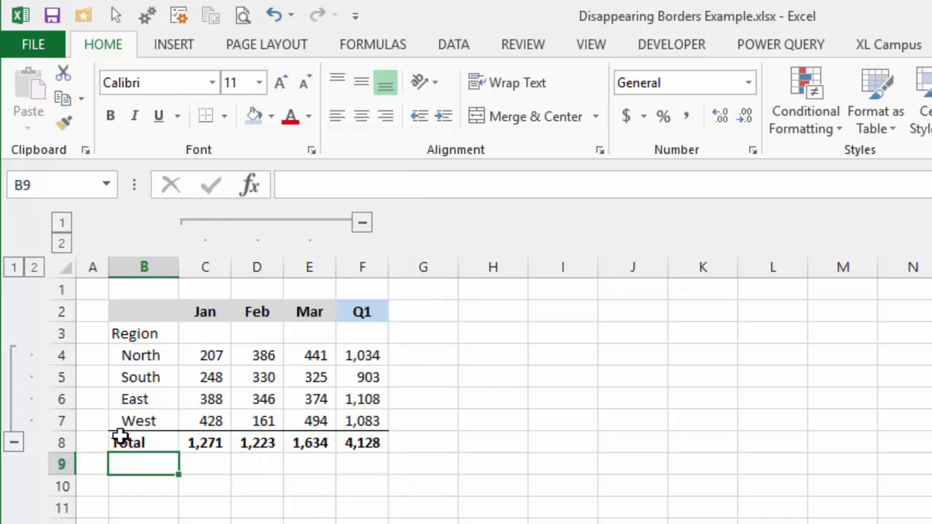
pyautogui.click(14, 441)
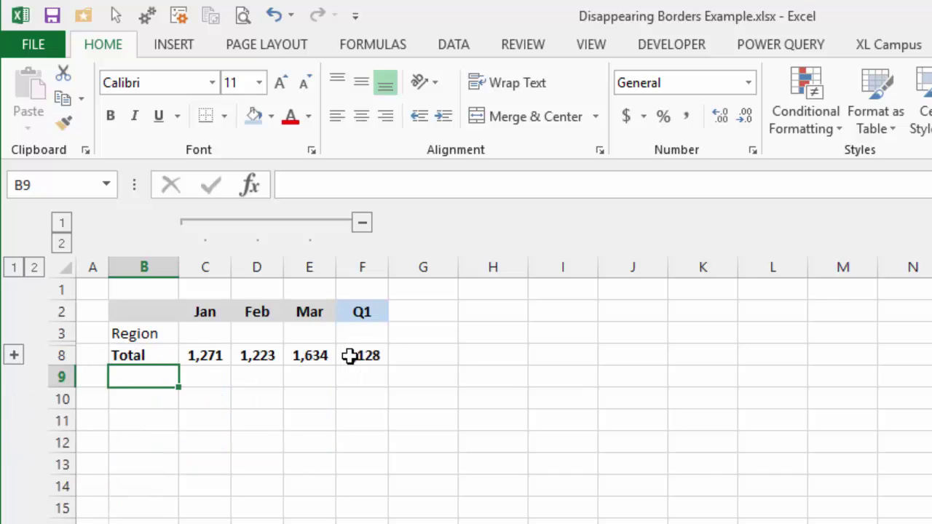
pyautogui.click(16, 355)
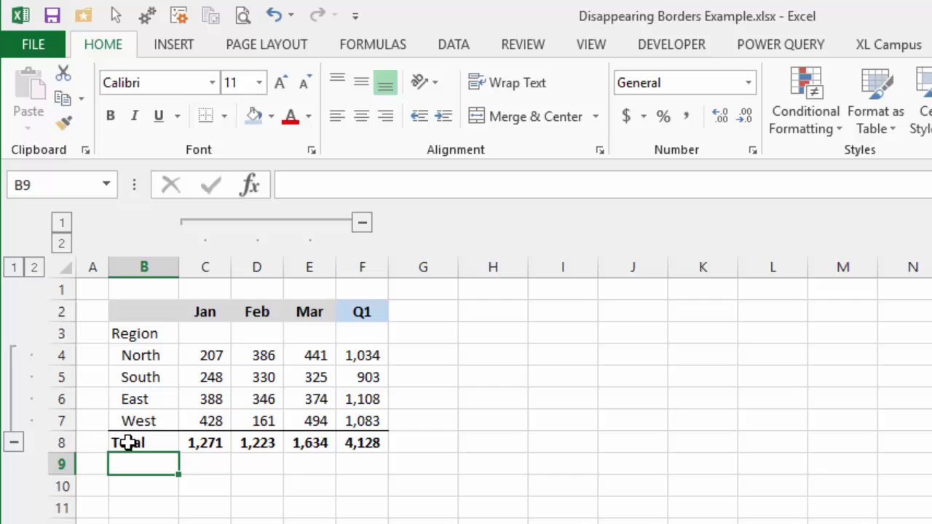
# - Add a top border to the Total row, B8:F8, and check it by collapsing and re-expanding the region rows
pyautogui.moveTo(123, 441); pyautogui.dragTo(364, 447)
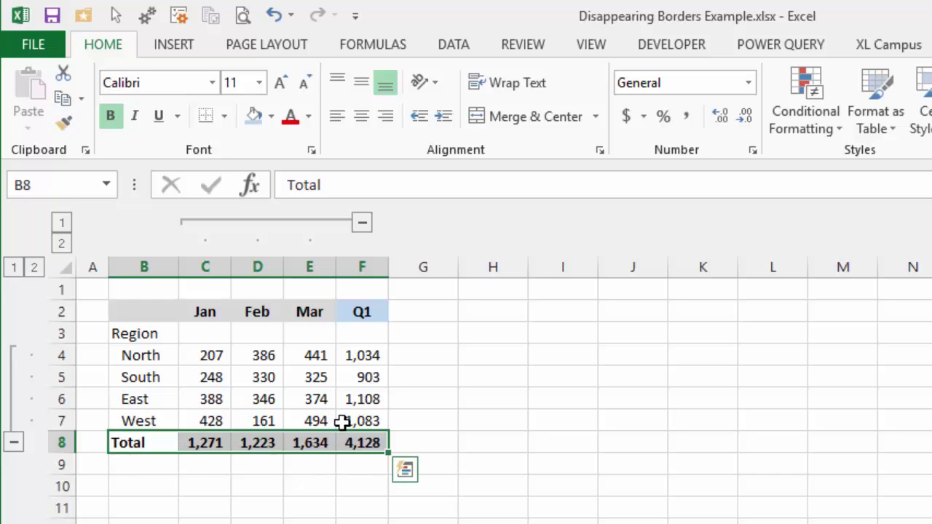
pyautogui.click(225, 117)
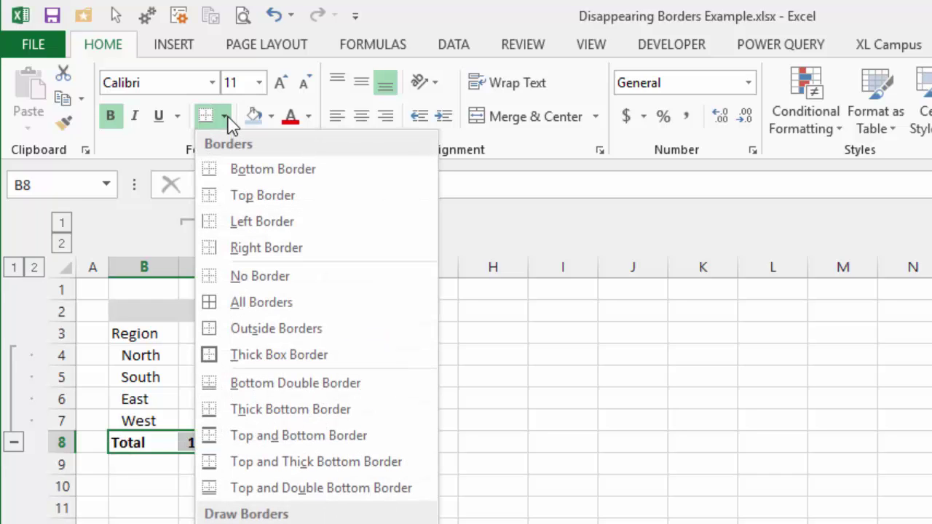
pyautogui.click(246, 197)
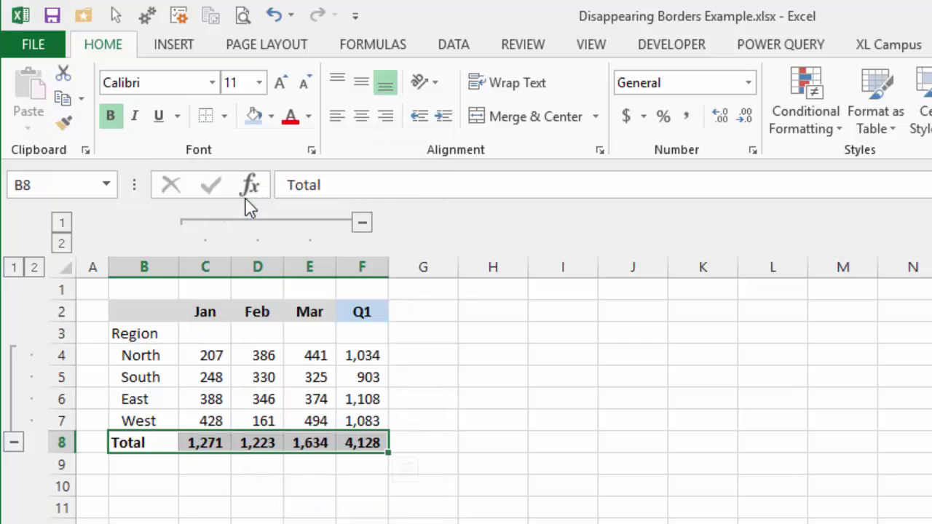
pyautogui.click(200, 477)
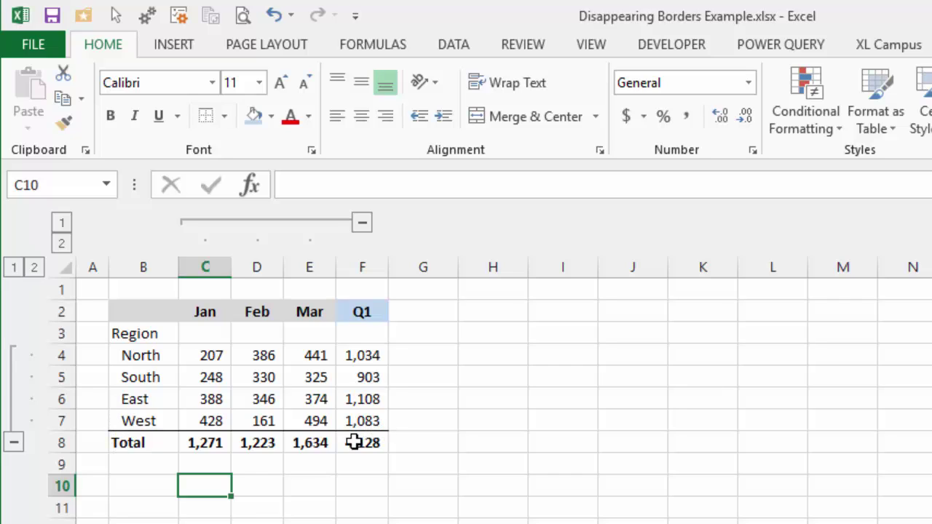
pyautogui.click(15, 442)
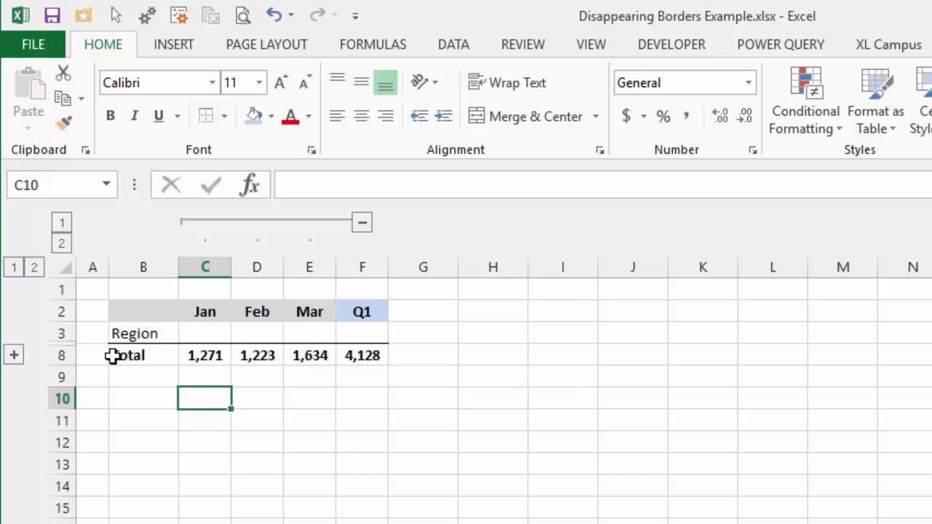
pyautogui.click(14, 354)
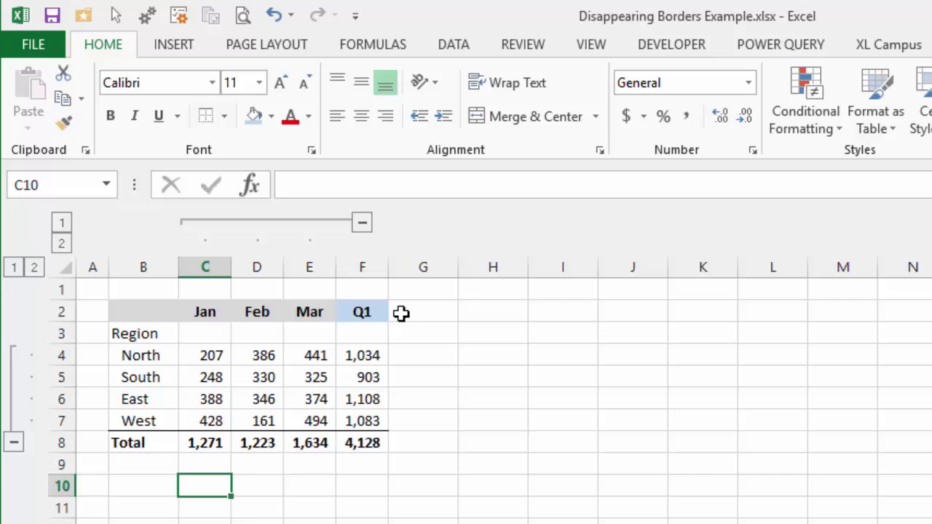
# - Add a left border to the Q1 column, F2:F8, and collapse the month columns to check it
pyautogui.moveTo(311, 304); pyautogui.dragTo(311, 442)
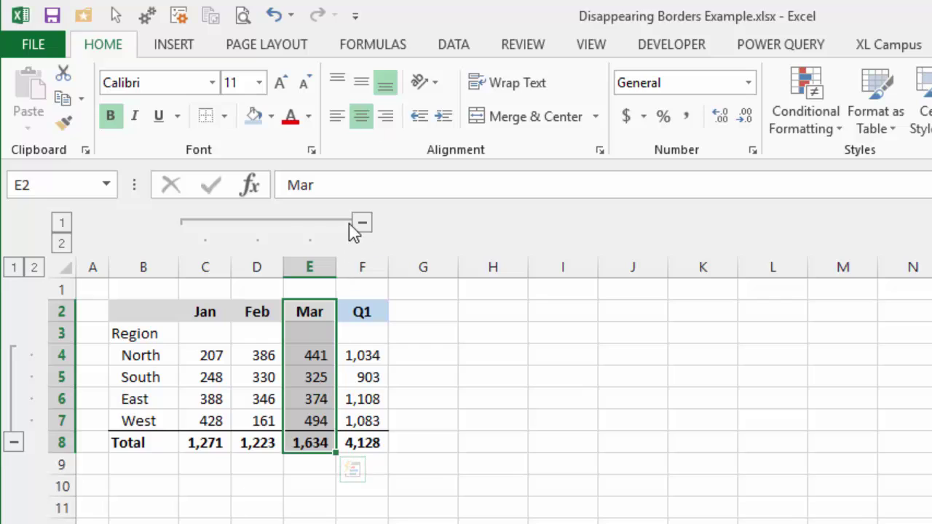
pyautogui.click(363, 309)
pyautogui.moveTo(363, 310); pyautogui.dragTo(363, 443)
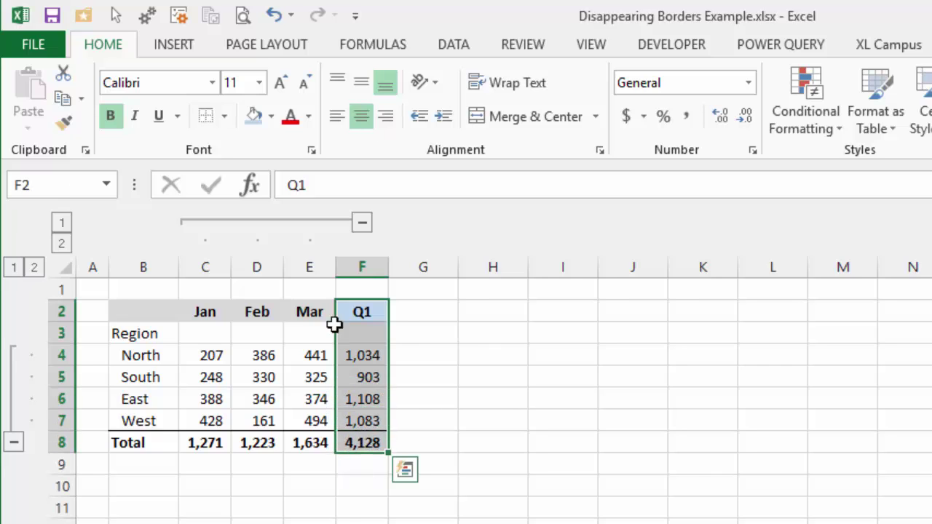
pyautogui.click(225, 118)
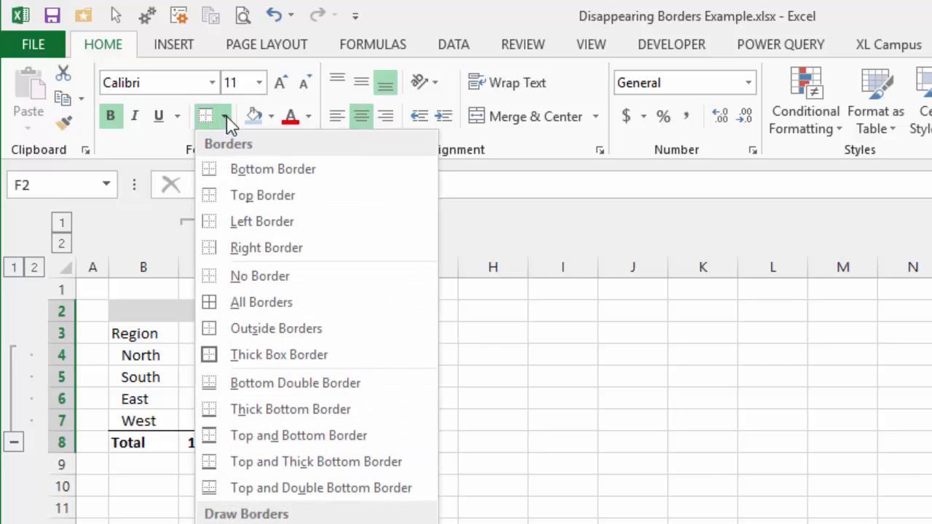
pyautogui.click(229, 221)
pyautogui.click(418, 329)
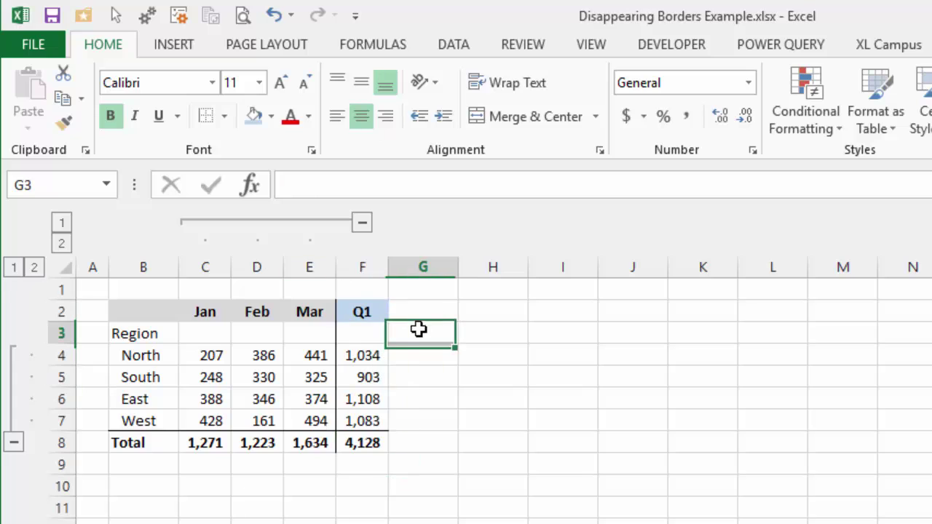
pyautogui.click(362, 223)
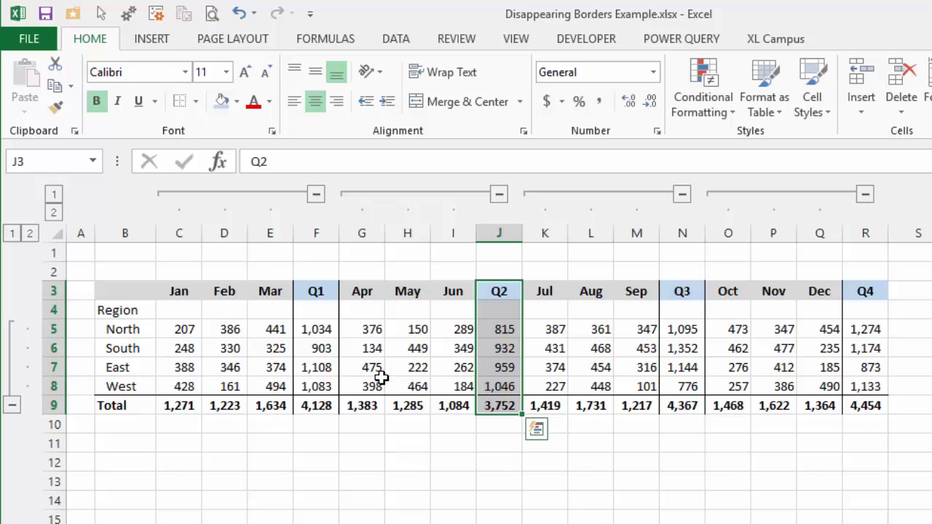
# - Collapse and re-expand all month columns in the four-quarter table, and select the Mar and Apr cells beside Q1 to inspect their borders
pyautogui.click(375, 384)
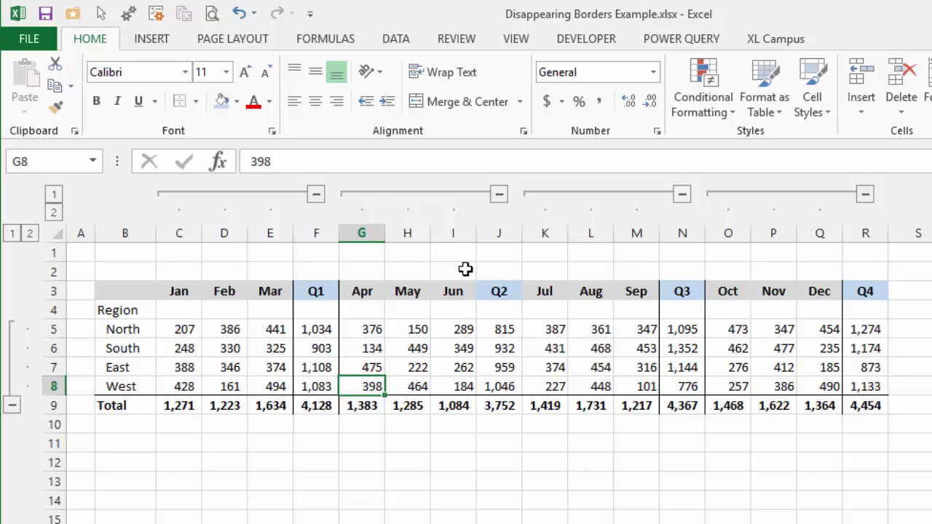
pyautogui.click(54, 194)
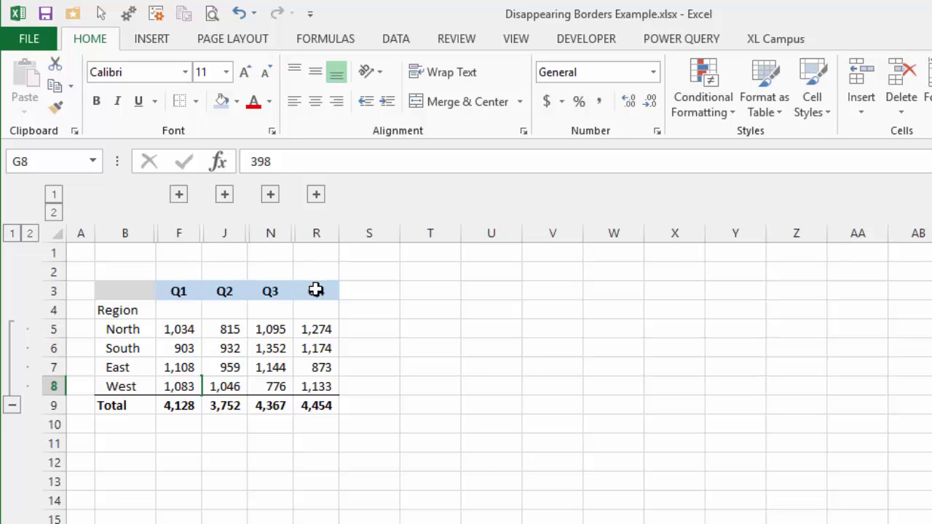
pyautogui.click(53, 214)
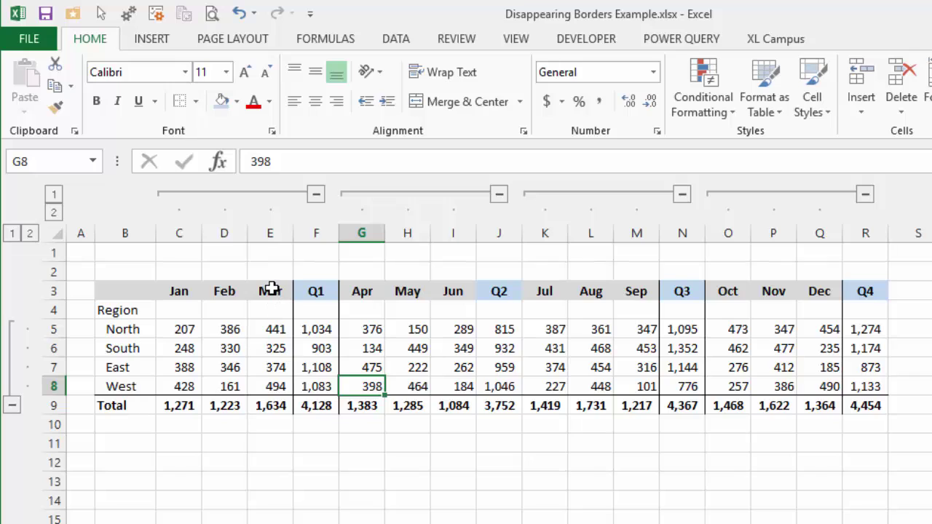
pyautogui.moveTo(271, 289); pyautogui.dragTo(276, 405)
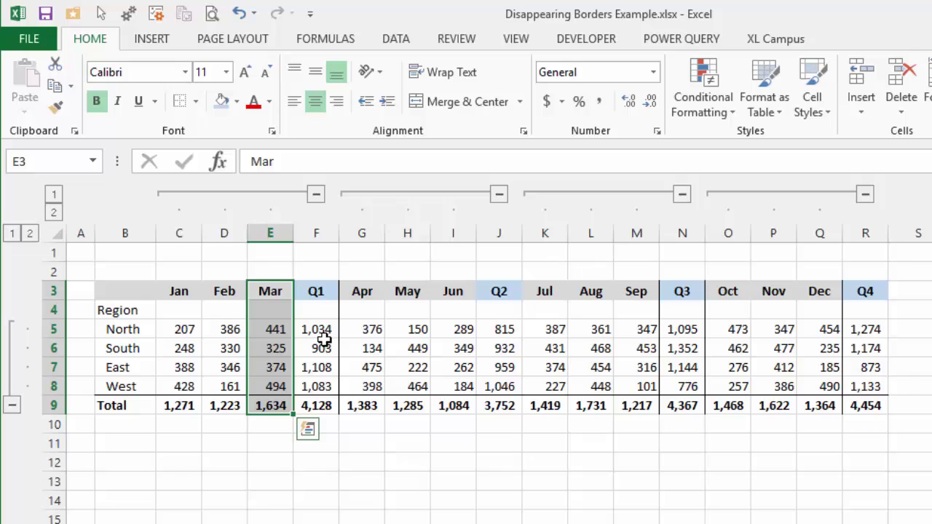
pyautogui.moveTo(362, 291); pyautogui.dragTo(361, 405)
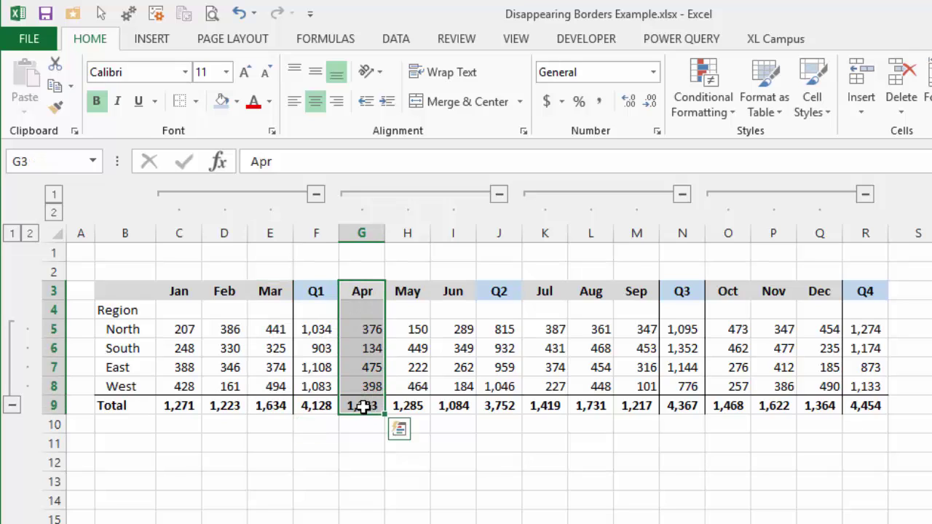
# - Add left and right borders to the Q2 column, J3:J9, and check them by collapsing and re-expanding the month columns
pyautogui.click(505, 285)
pyautogui.moveTo(505, 284); pyautogui.dragTo(503, 409)
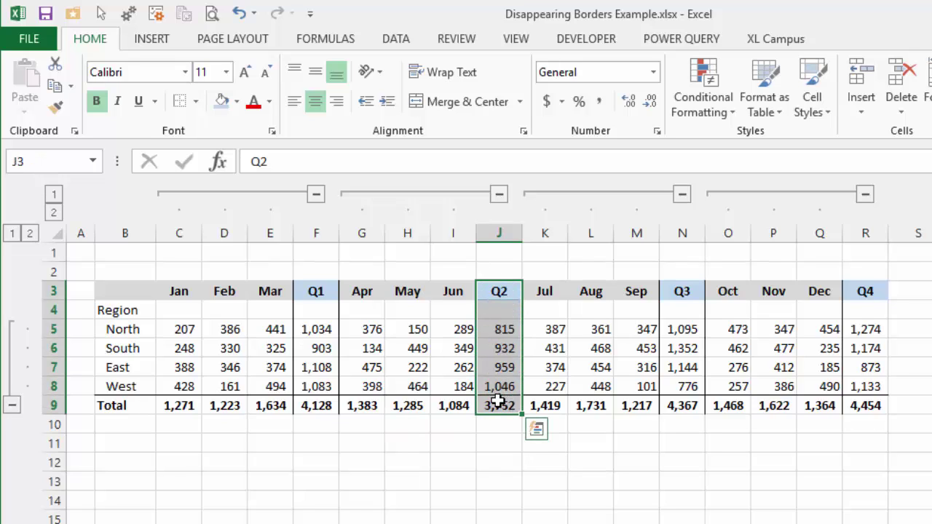
pyautogui.click(196, 101)
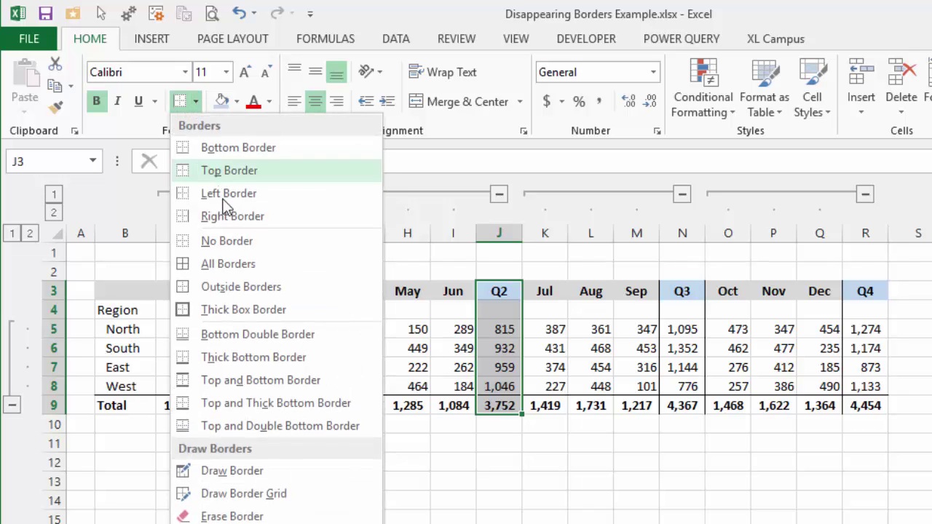
pyautogui.click(232, 217)
pyautogui.click(538, 460)
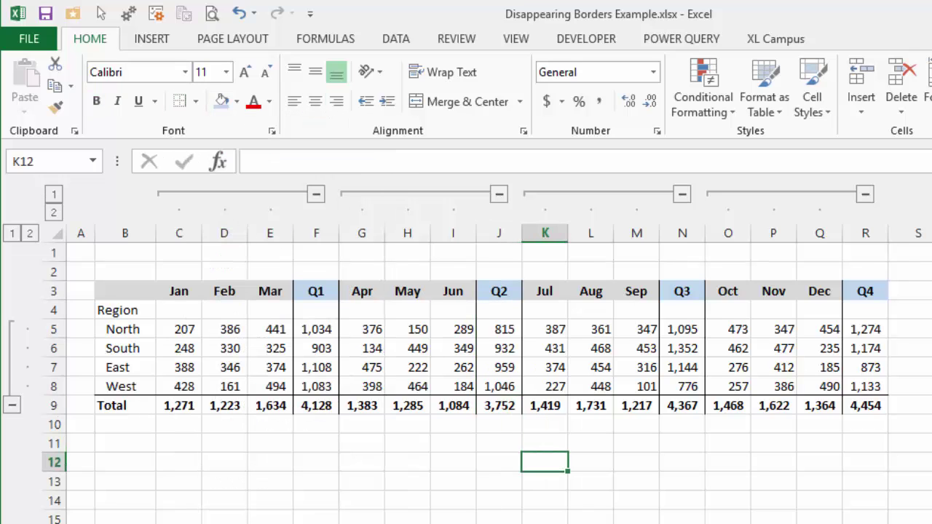
pyautogui.click(52, 198)
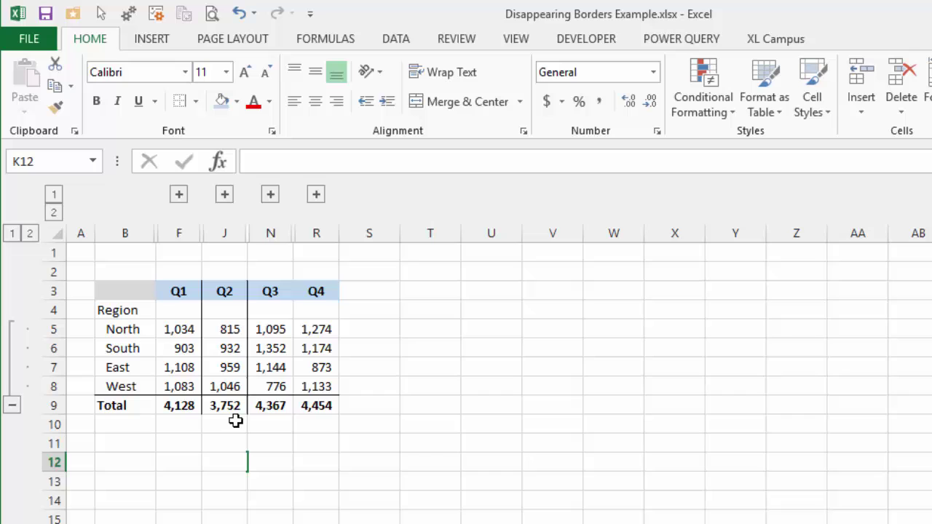
pyautogui.click(53, 212)
# - Apply a right border to the Jun cells, I3:I9, and collapse all month columns with the Jul cells, K3:K9, selected
pyautogui.moveTo(462, 289); pyautogui.dragTo(473, 409)
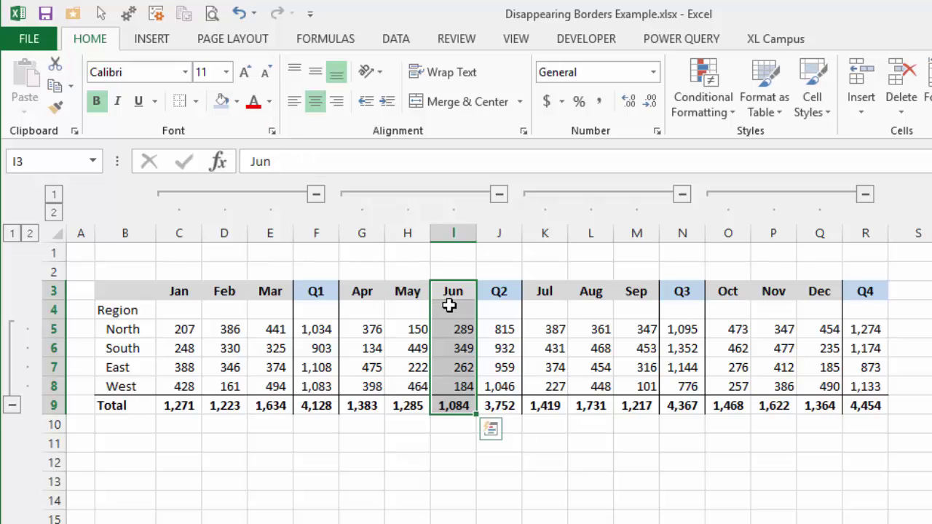
pyautogui.click(195, 101)
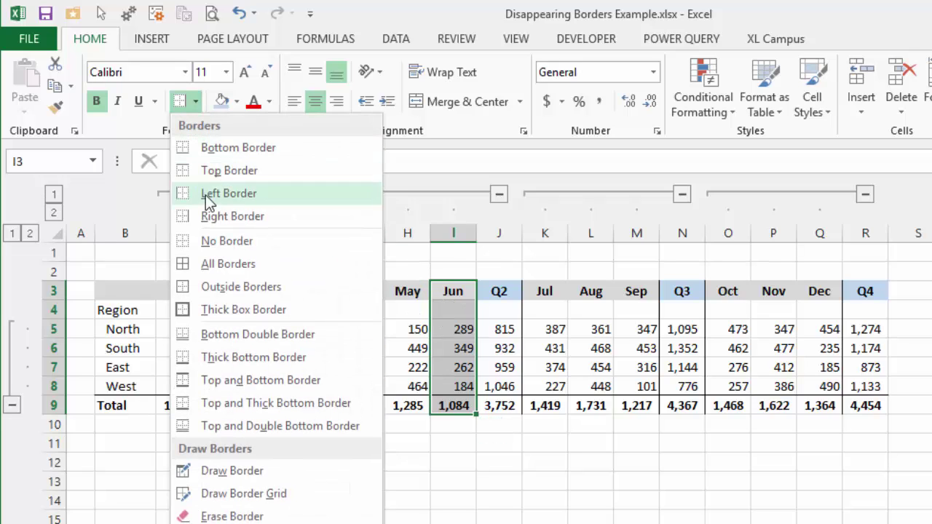
pyautogui.click(214, 217)
pyautogui.moveTo(545, 291); pyautogui.dragTo(545, 407)
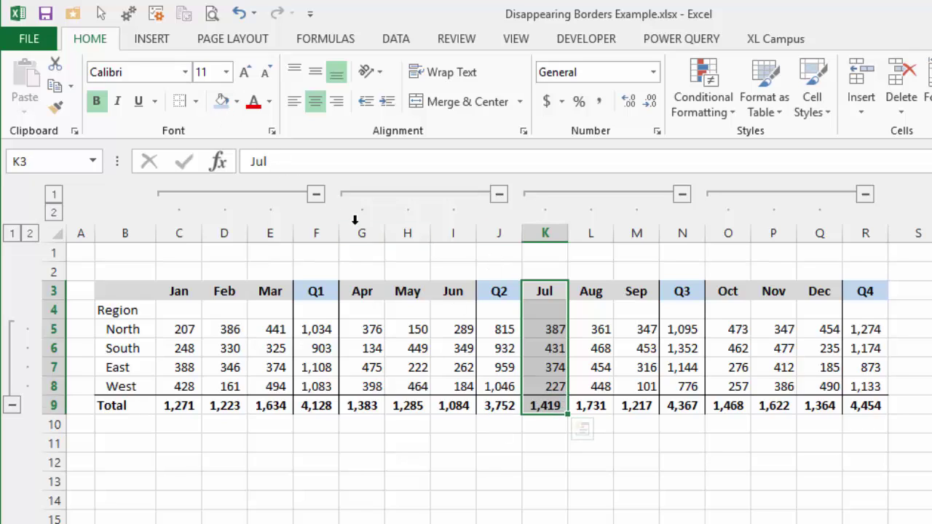
pyautogui.click(53, 193)
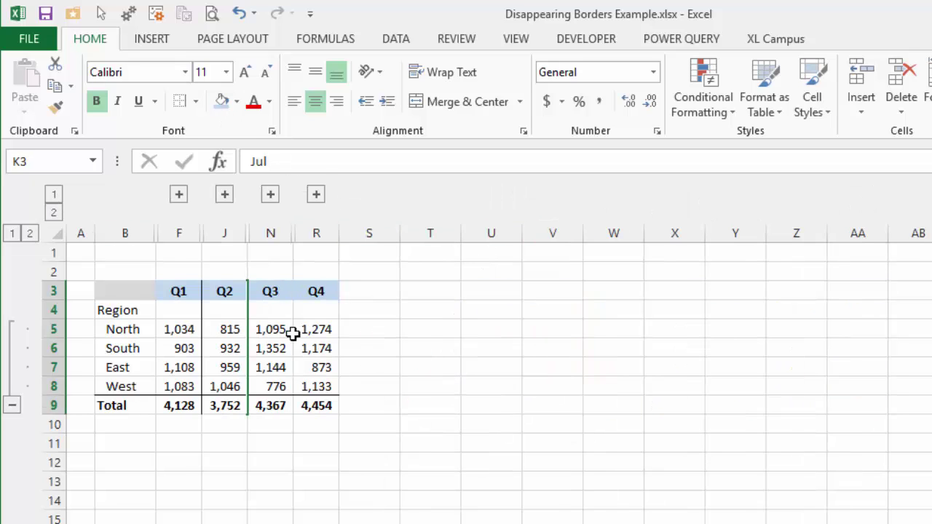
# - Expand all month columns and remove the left and right borders from the Q2 column, J3:J9
pyautogui.click(283, 329)
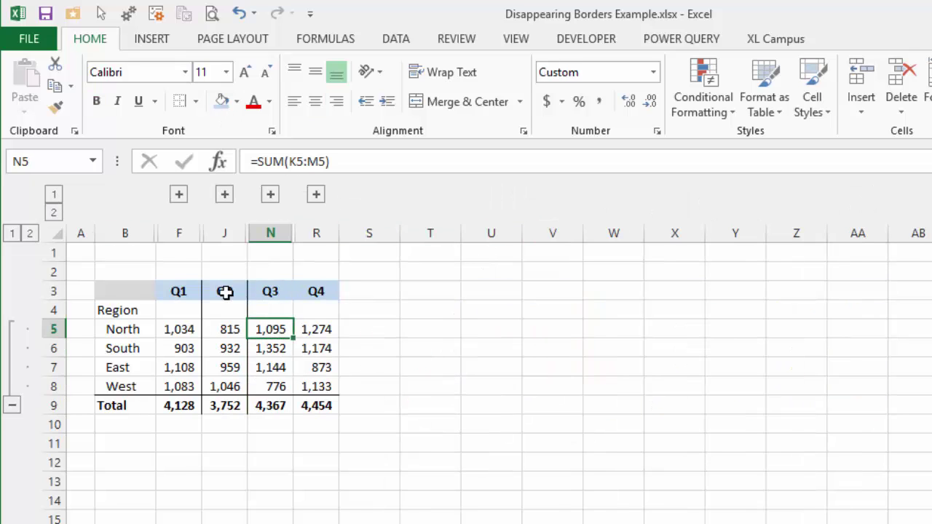
pyautogui.click(54, 212)
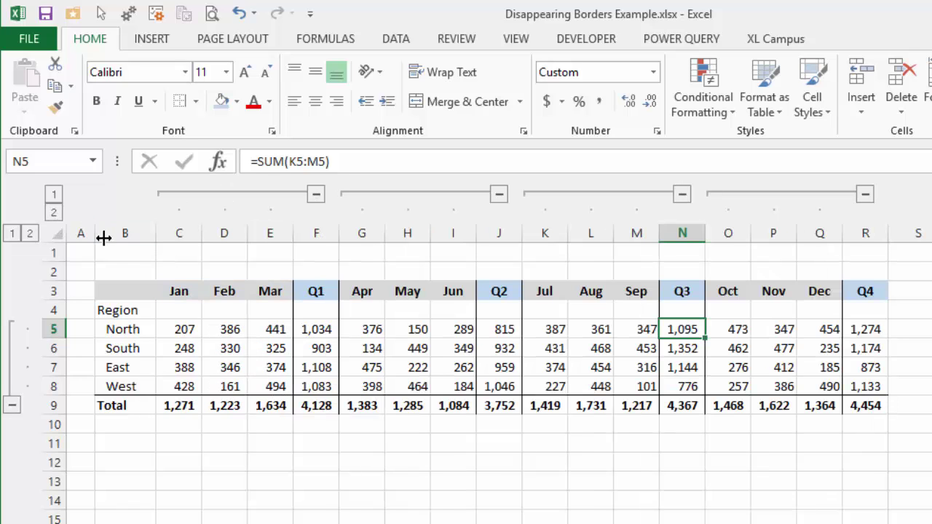
pyautogui.click(499, 292)
pyautogui.moveTo(499, 300); pyautogui.dragTo(495, 397)
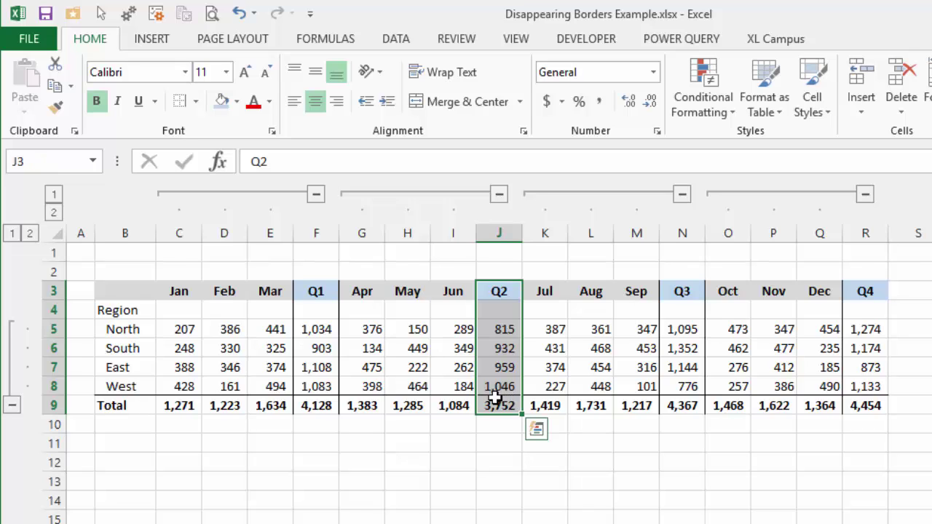
pyautogui.hotkey('ctrl', '1')
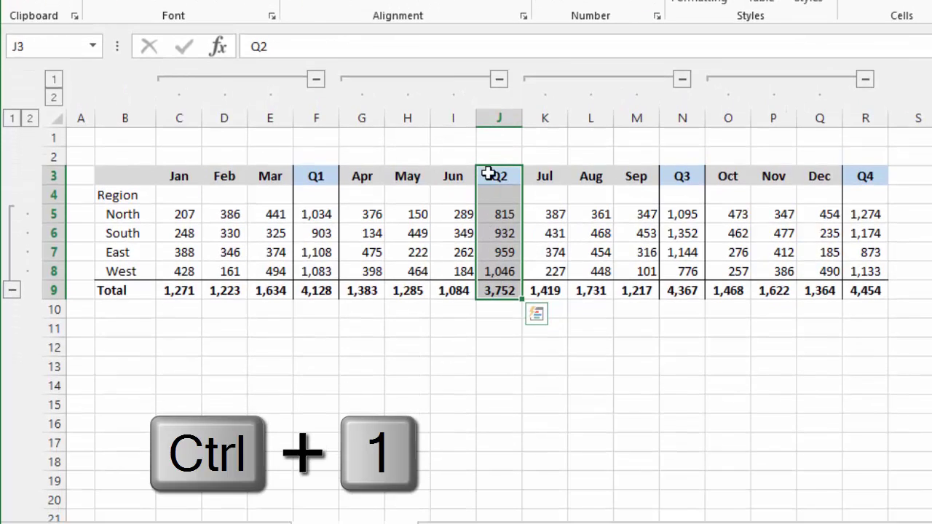
pyautogui.rightClick(491, 194)
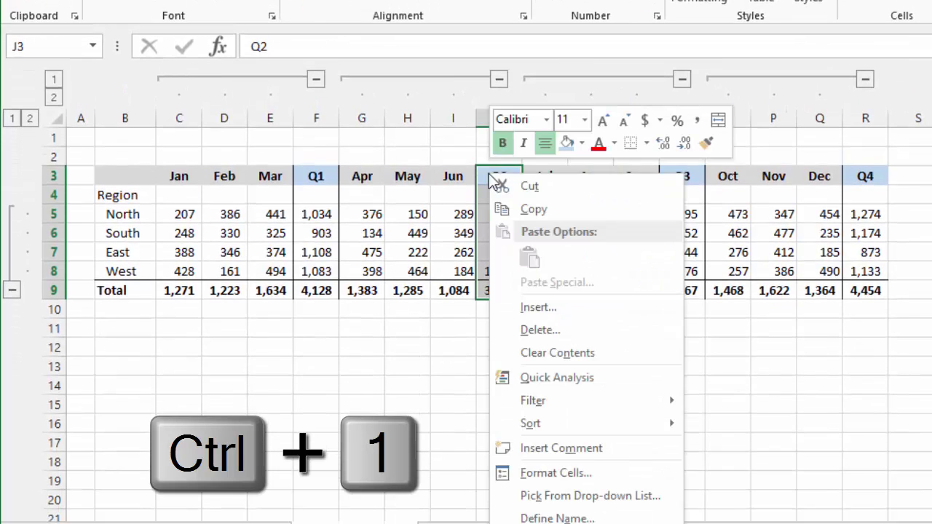
pyautogui.click(572, 469)
pyautogui.moveTo(516, 258); pyautogui.dragTo(532, 78)
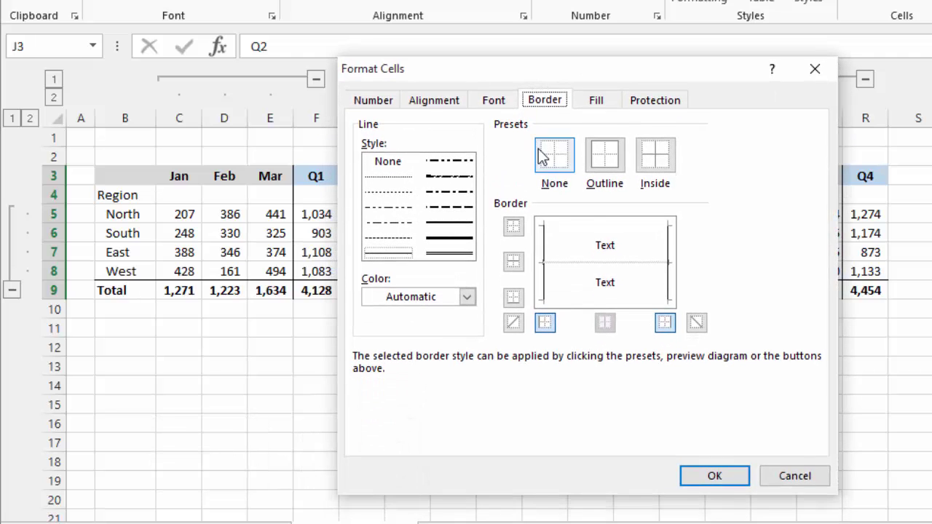
pyautogui.click(545, 324)
pyautogui.click(666, 325)
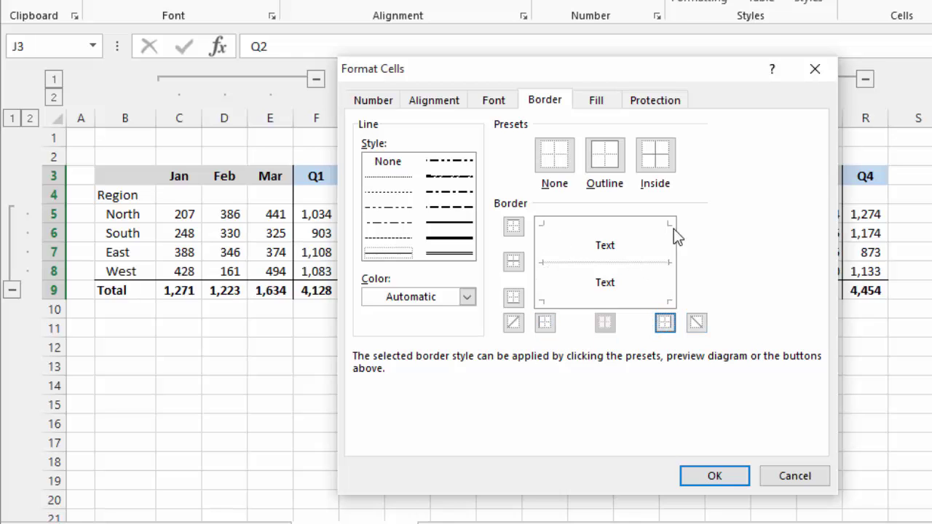
pyautogui.click(715, 476)
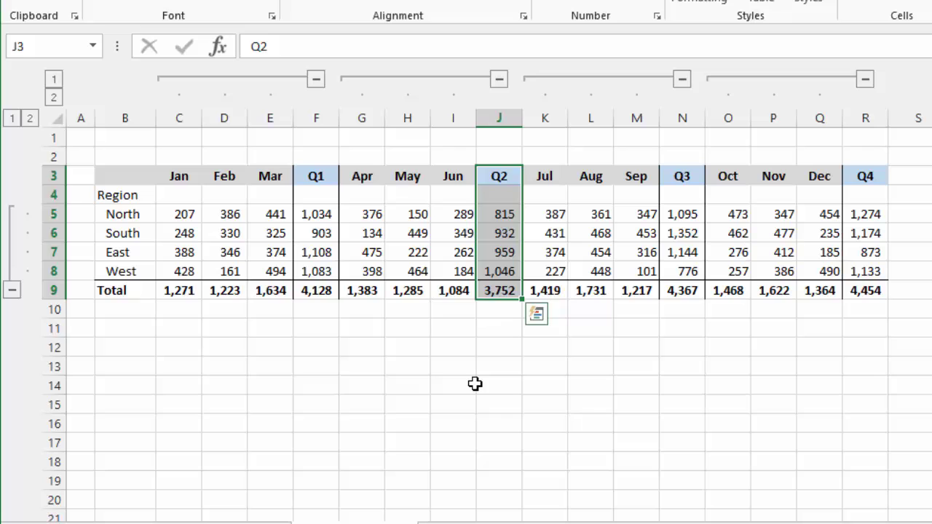
pyautogui.click(473, 384)
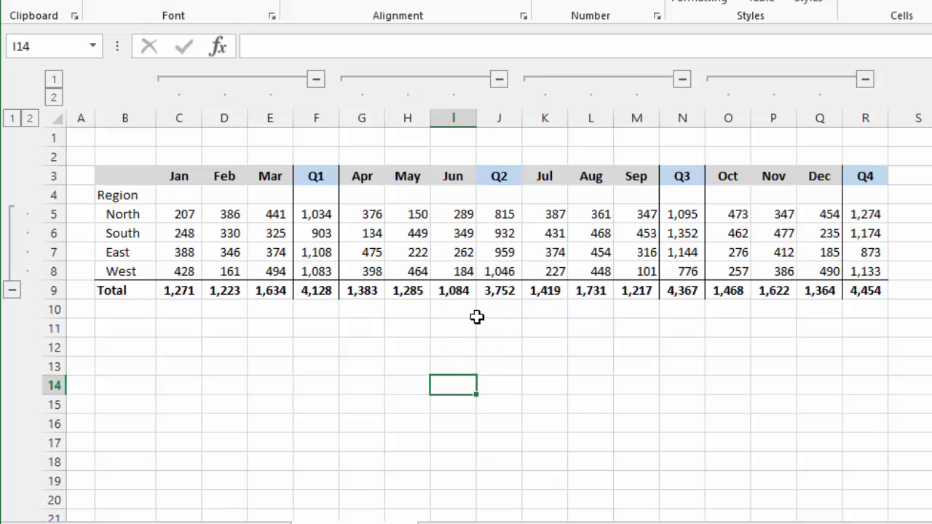
# - Apply a right border to the Jun cells, I3:I9, and a left border to the Jul cells, K3:K9
pyautogui.moveTo(453, 174); pyautogui.dragTo(454, 291)
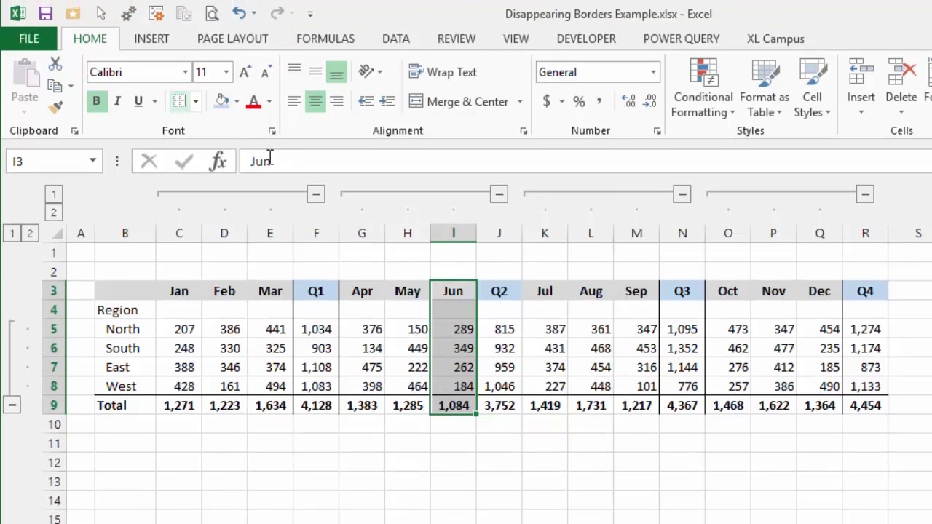
pyautogui.click(544, 292)
pyautogui.moveTo(545, 291); pyautogui.dragTo(545, 401)
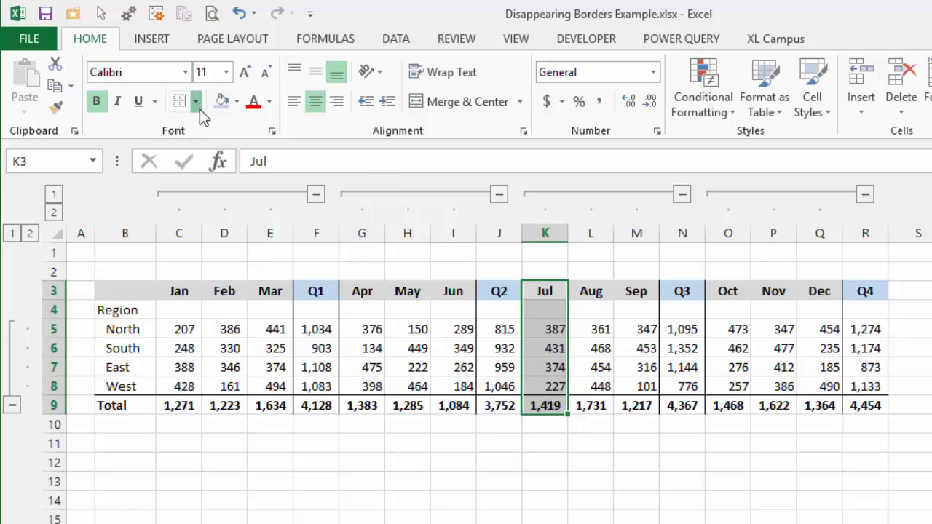
pyautogui.click(198, 107)
pyautogui.click(210, 194)
# - Deselect the table cells, and collapse and re-expand all month columns to check the borders around the quarter columns
pyautogui.click(370, 444)
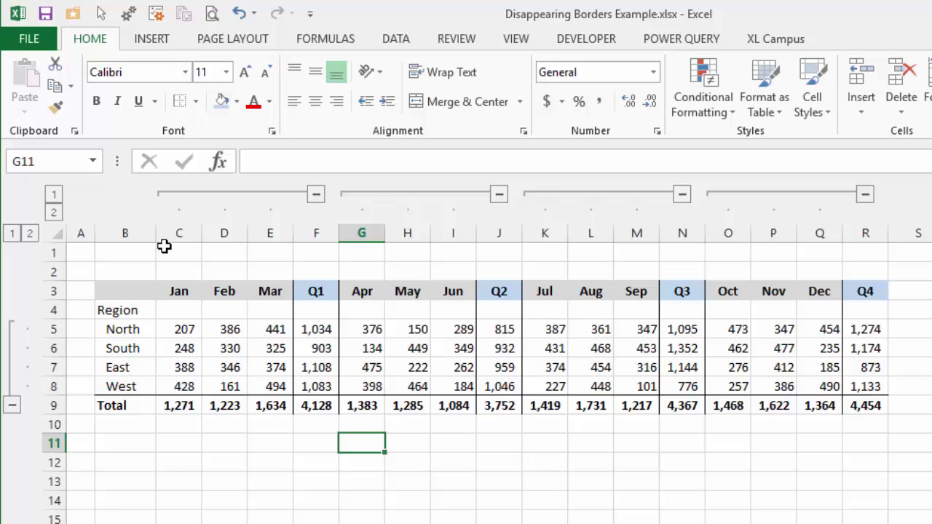
pyautogui.click(54, 194)
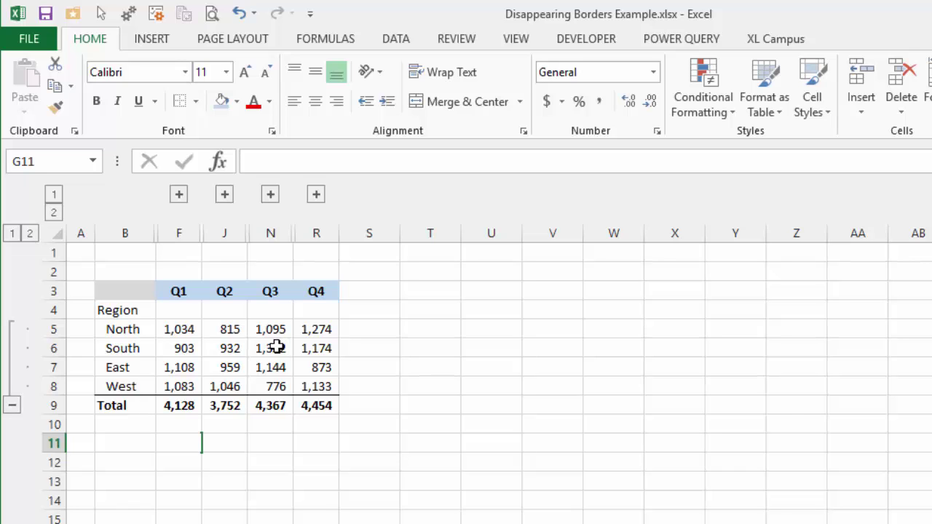
pyautogui.click(54, 212)
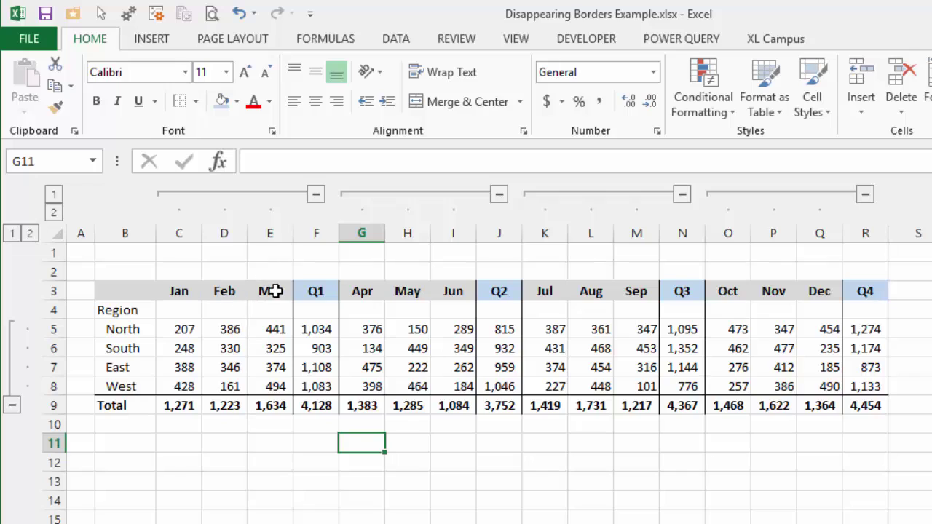